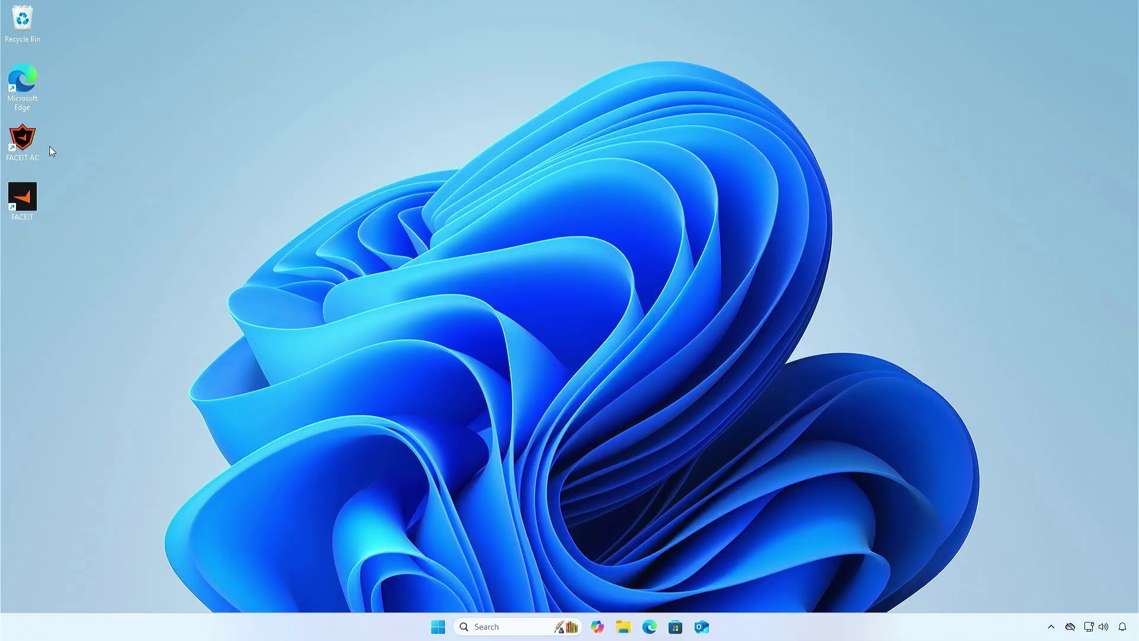
Launch FACEIT, dismiss its Secure Boot error, and confirm msinfo32 shows Secure Boot State Off.
double_click(27, 138)
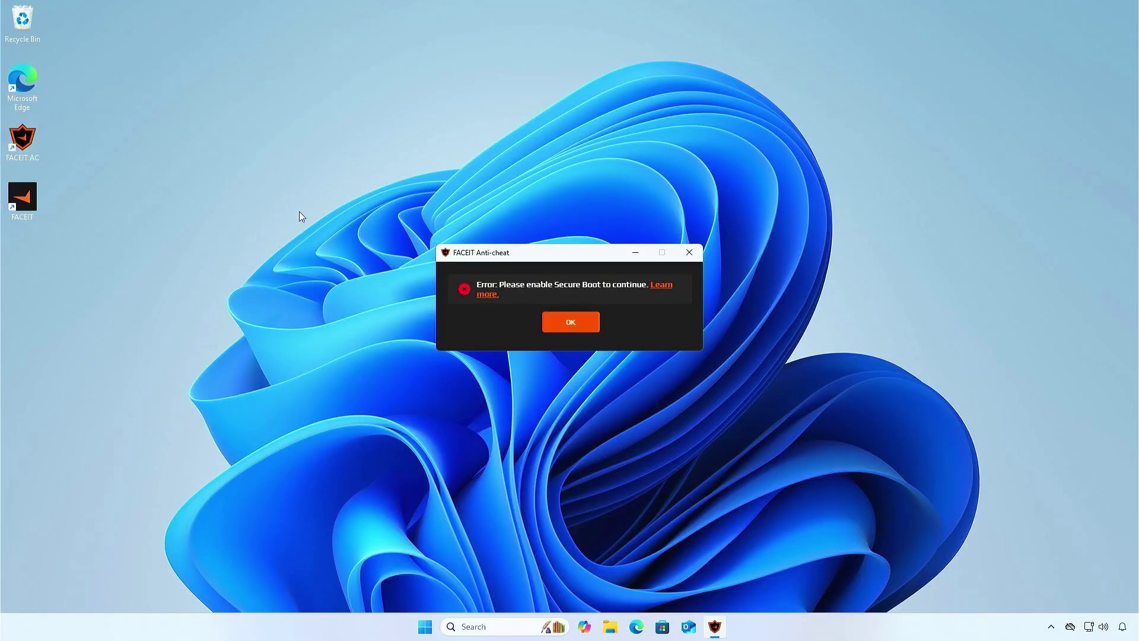
left_click(568, 322)
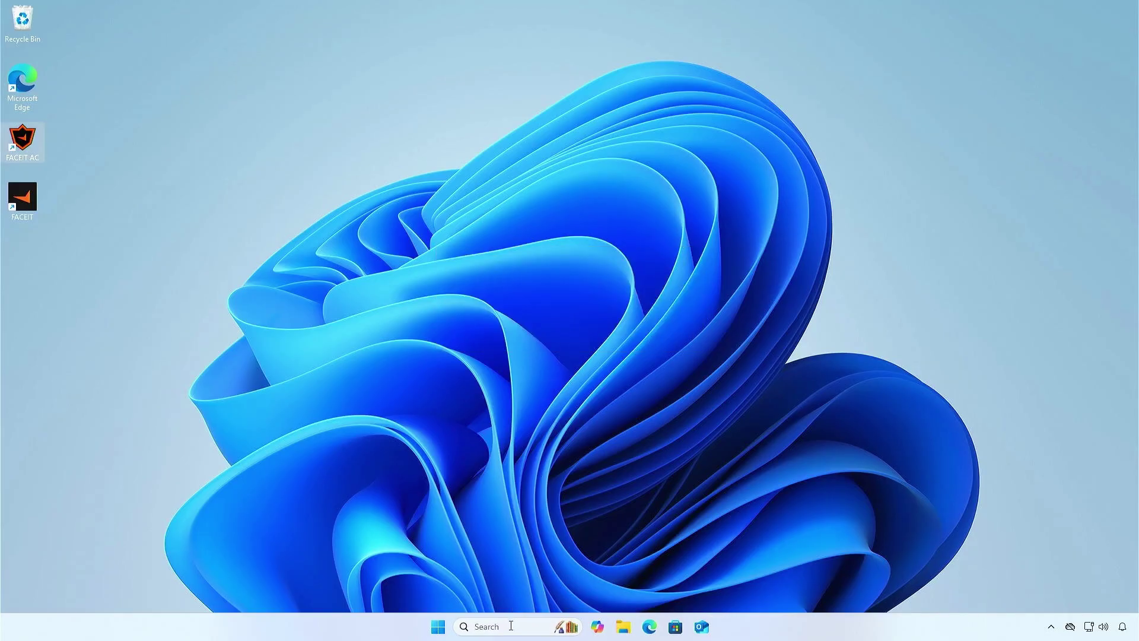
left_click(510, 625)
type("ms")
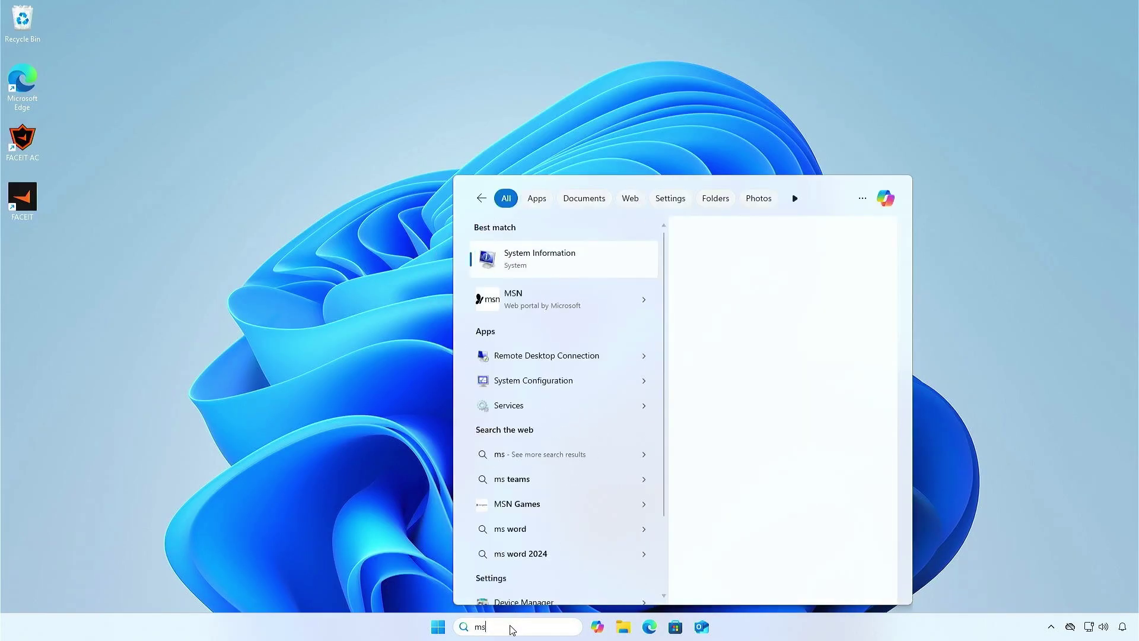
type("info32")
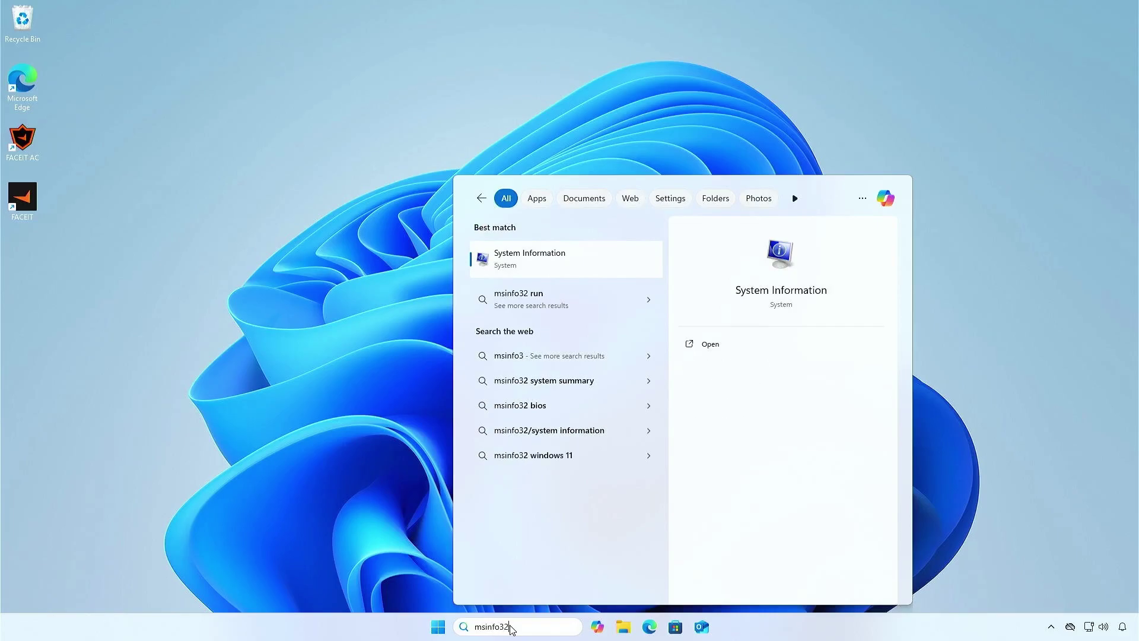
key("Return")
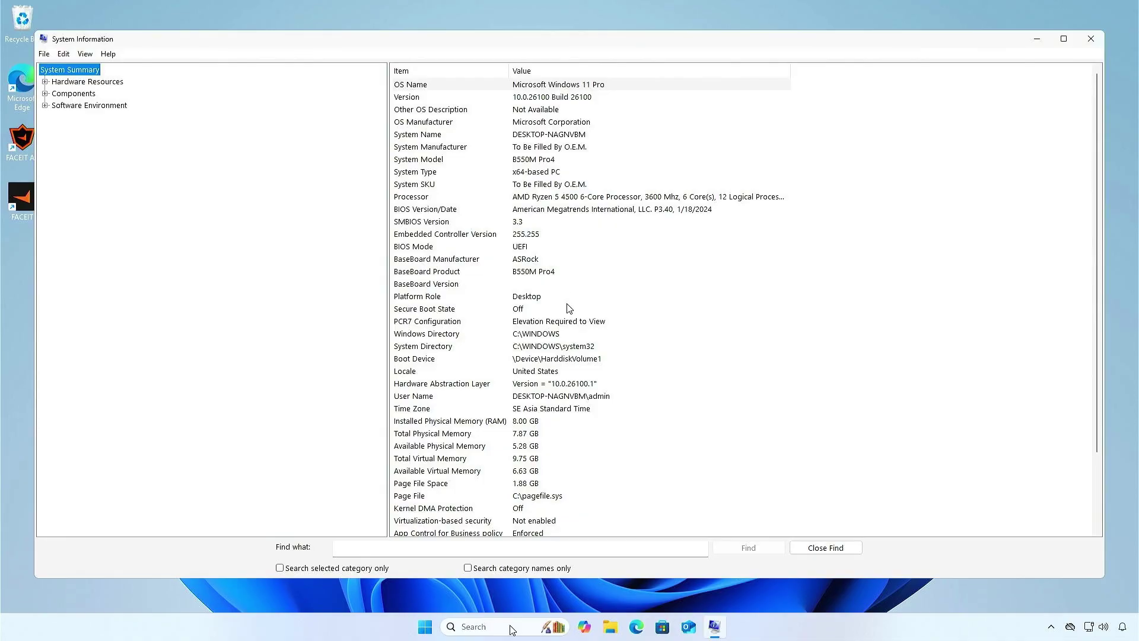
left_click(567, 310)
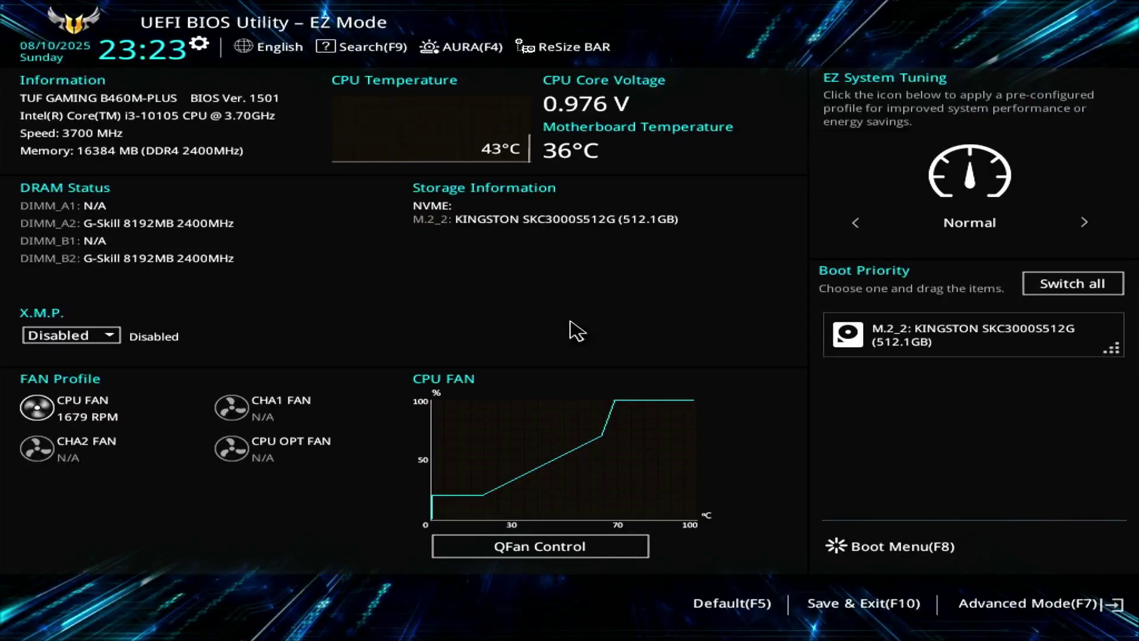
In Advanced Mode, set Boot > CSM > Launch CSM to Disabled and acknowledge the notice.
left_click(1080, 609)
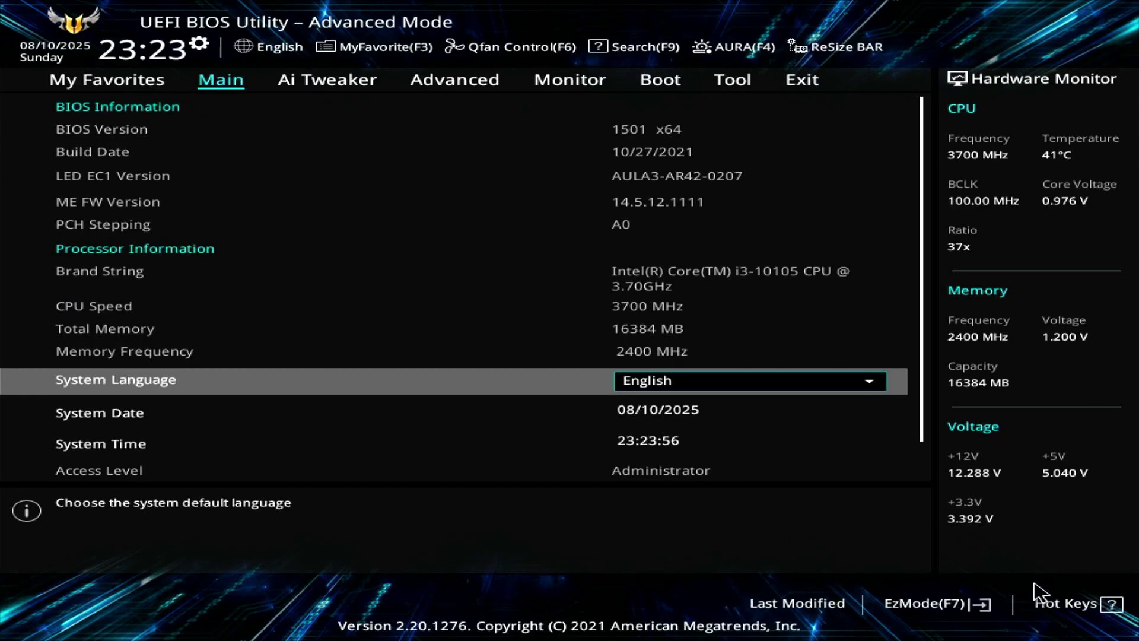
left_click(680, 85)
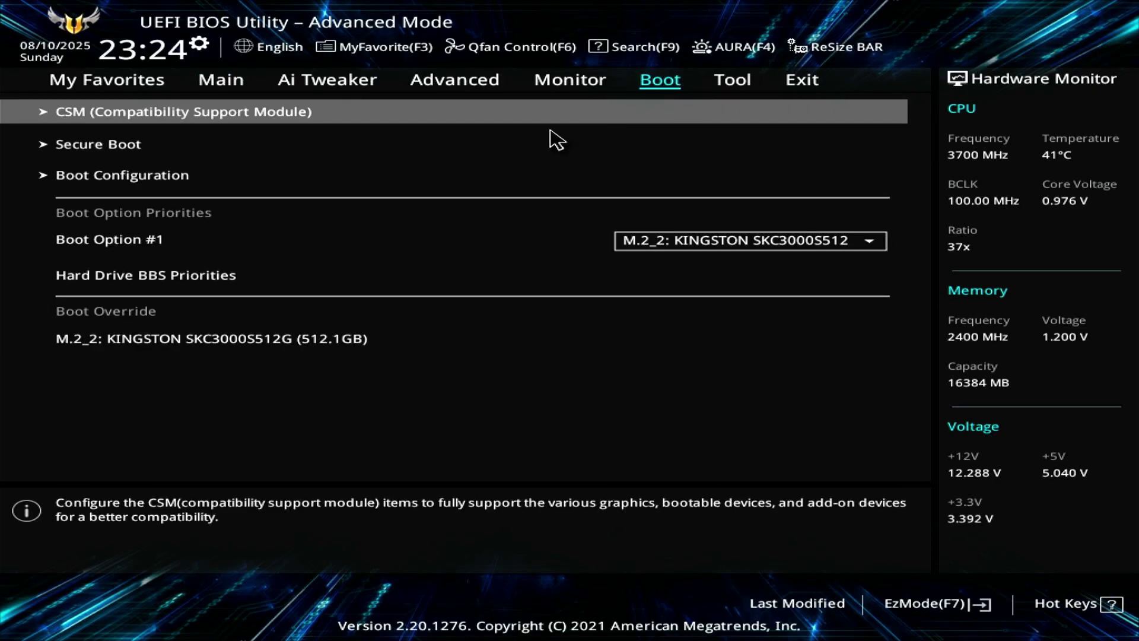
left_click(376, 116)
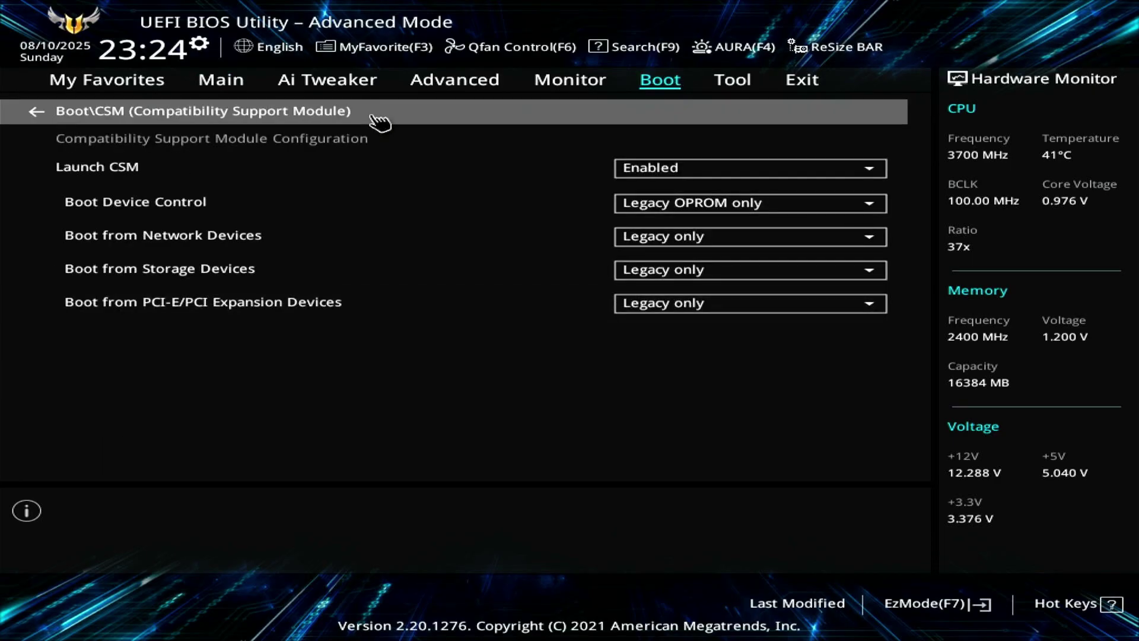
left_click(728, 174)
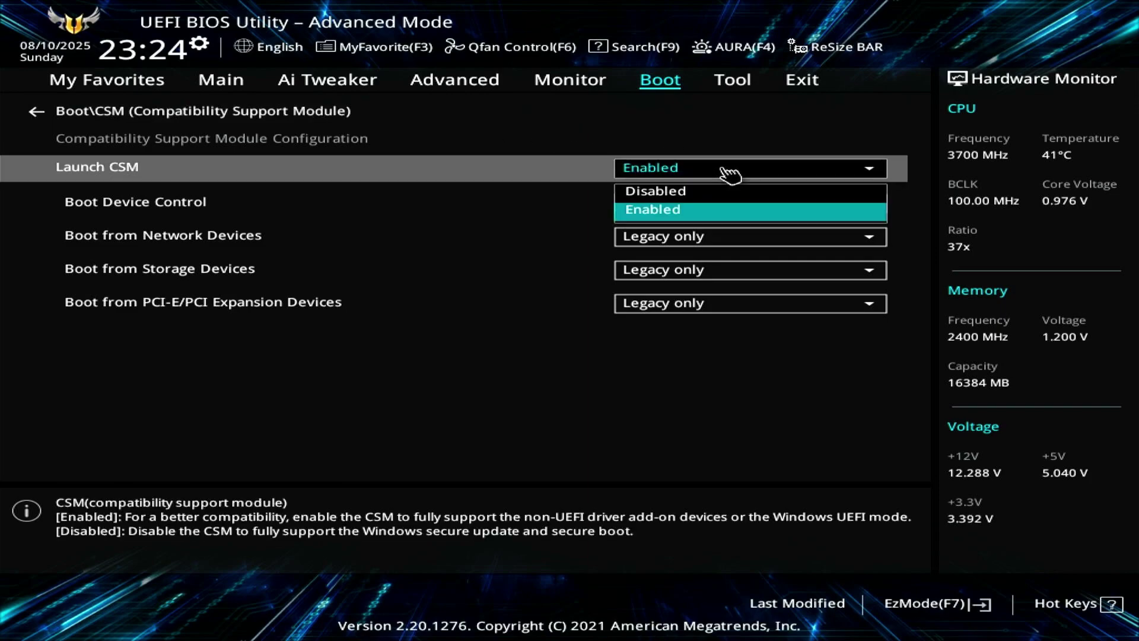
left_click(735, 209)
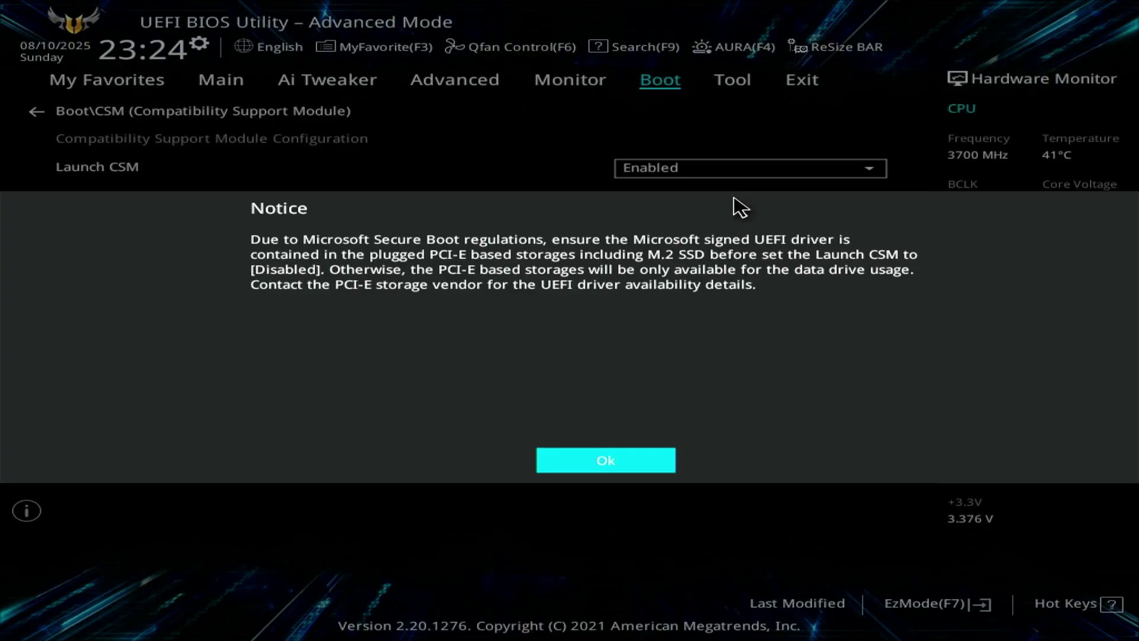
left_click(625, 466)
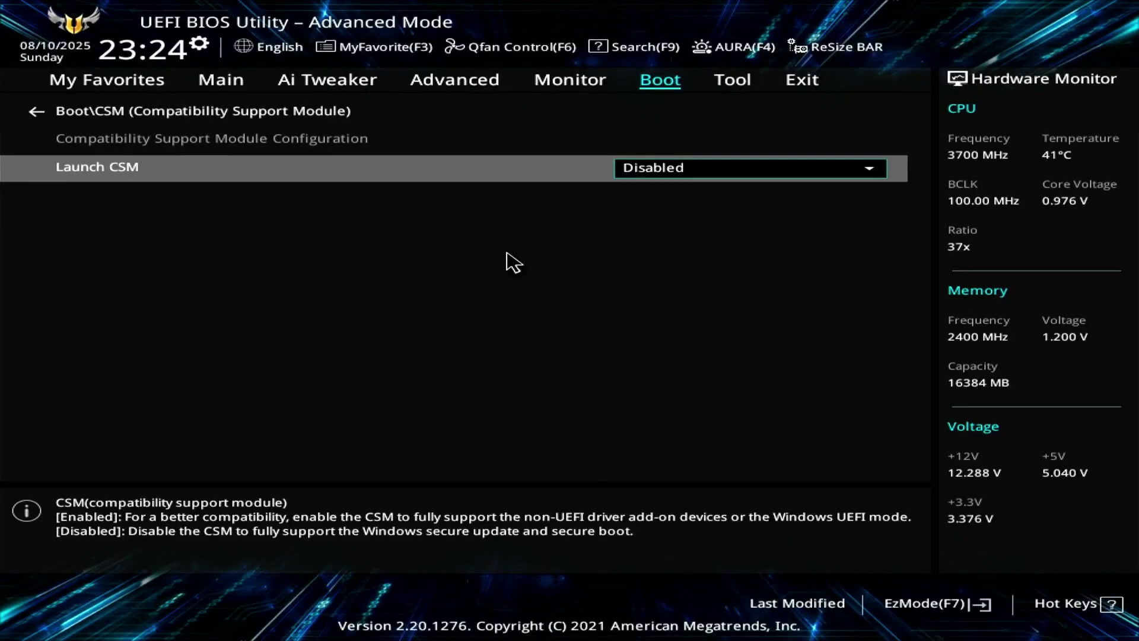
Set the Secure Boot OS Type to Windows UEFI mode, then choose Save Changes & Reset.
left_click(283, 118)
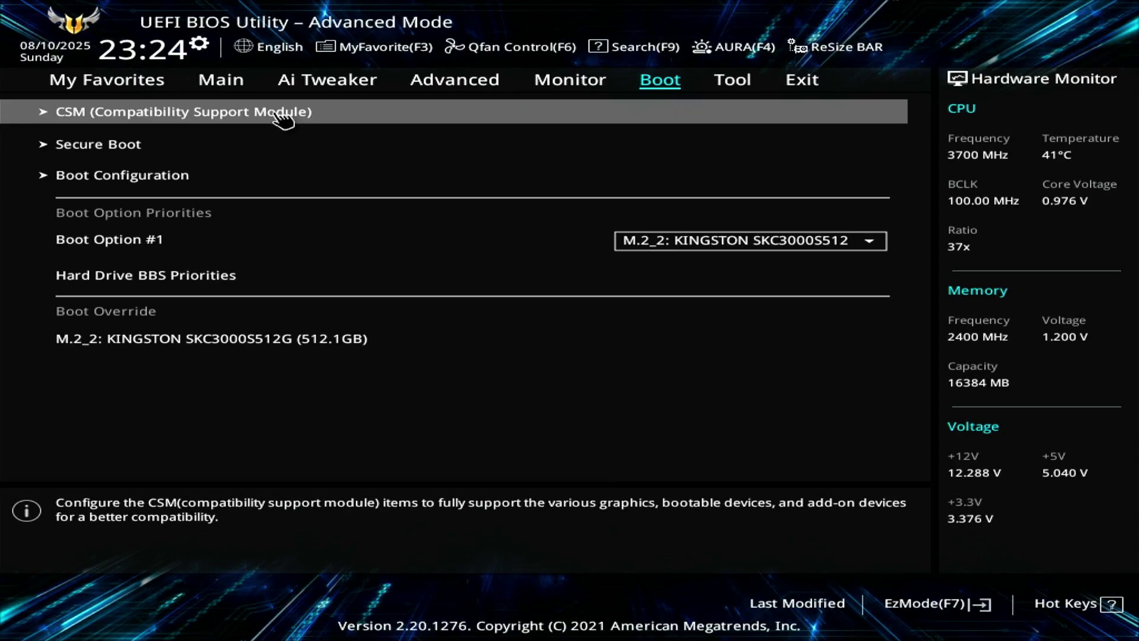
left_click(320, 149)
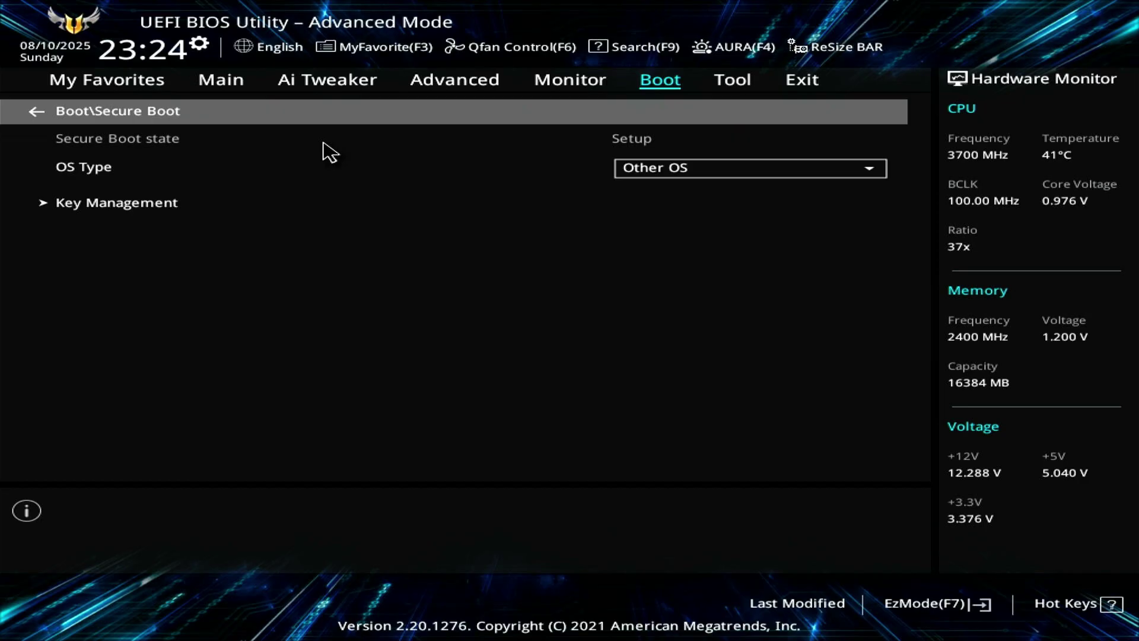
left_click(713, 173)
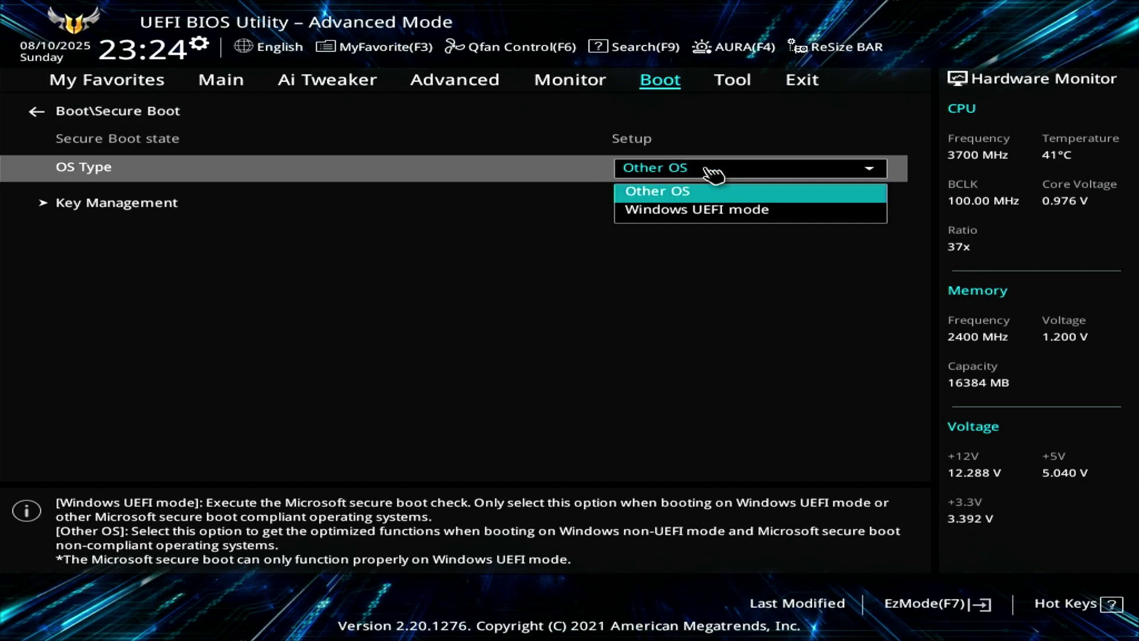
left_click(765, 214)
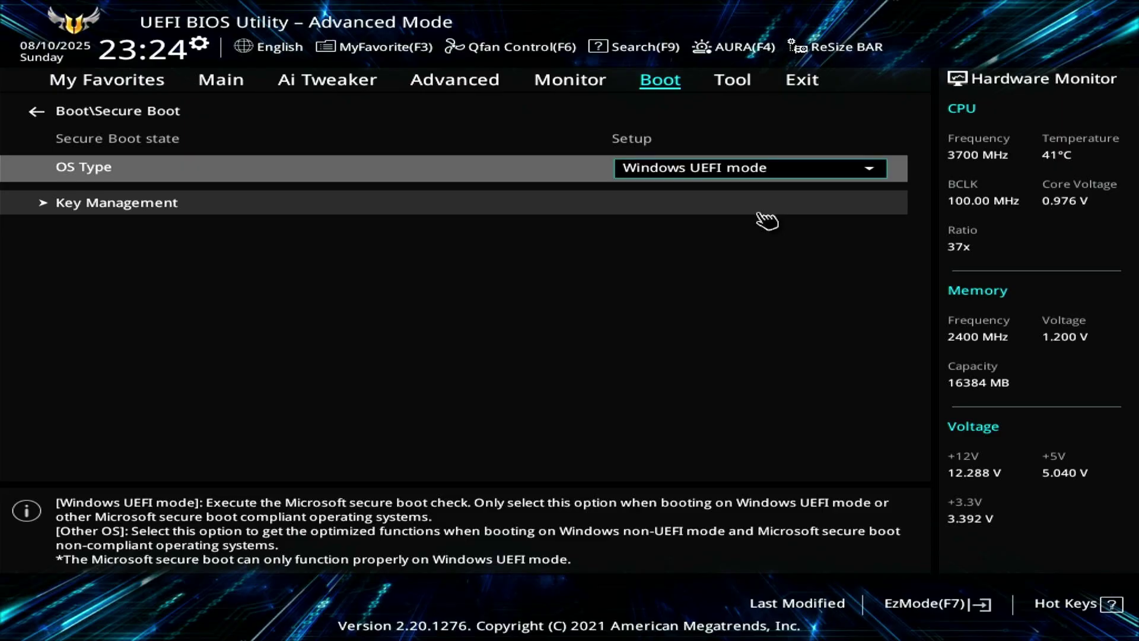
left_click(802, 82)
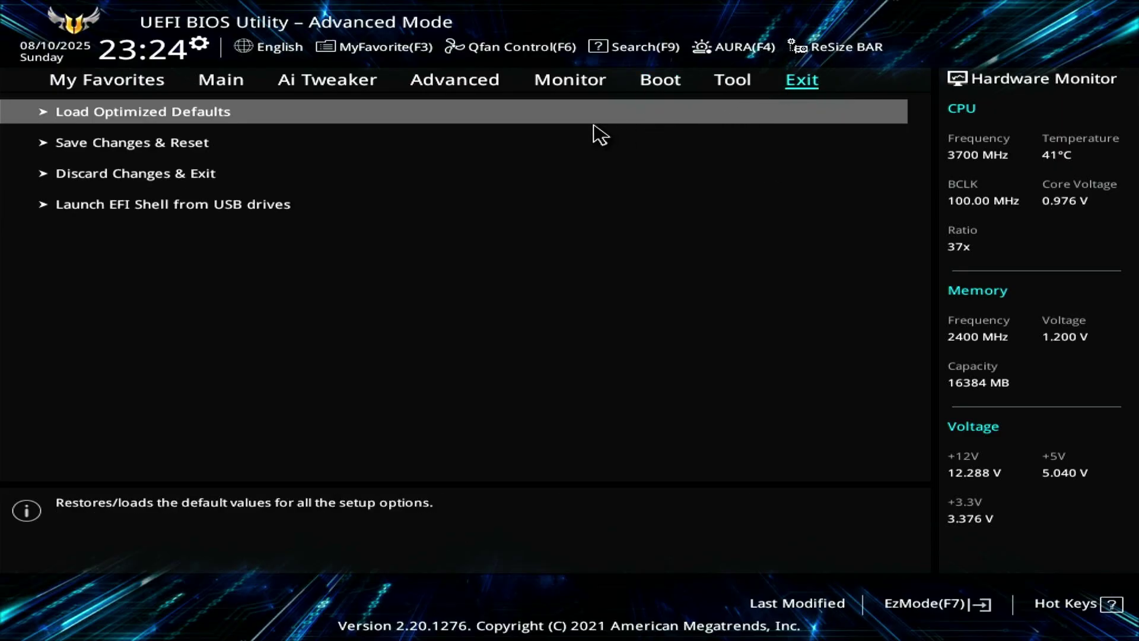
left_click(367, 143)
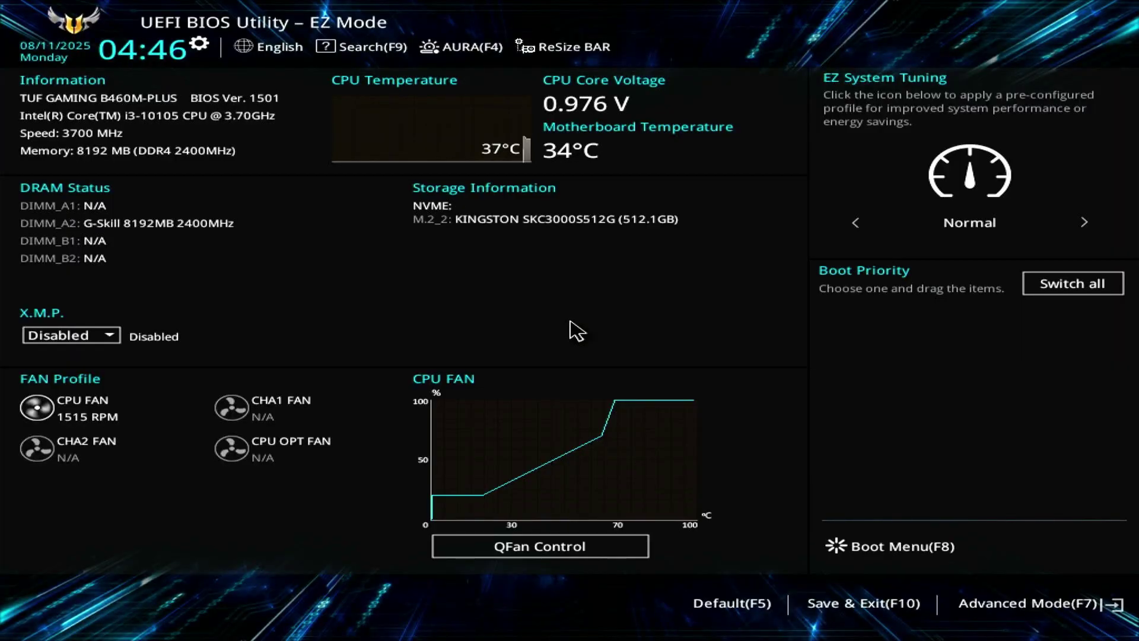
In Advanced Mode, check that Boot > Secure Boot shows Windows UEFI mode, then view Key Management.
left_click(1024, 602)
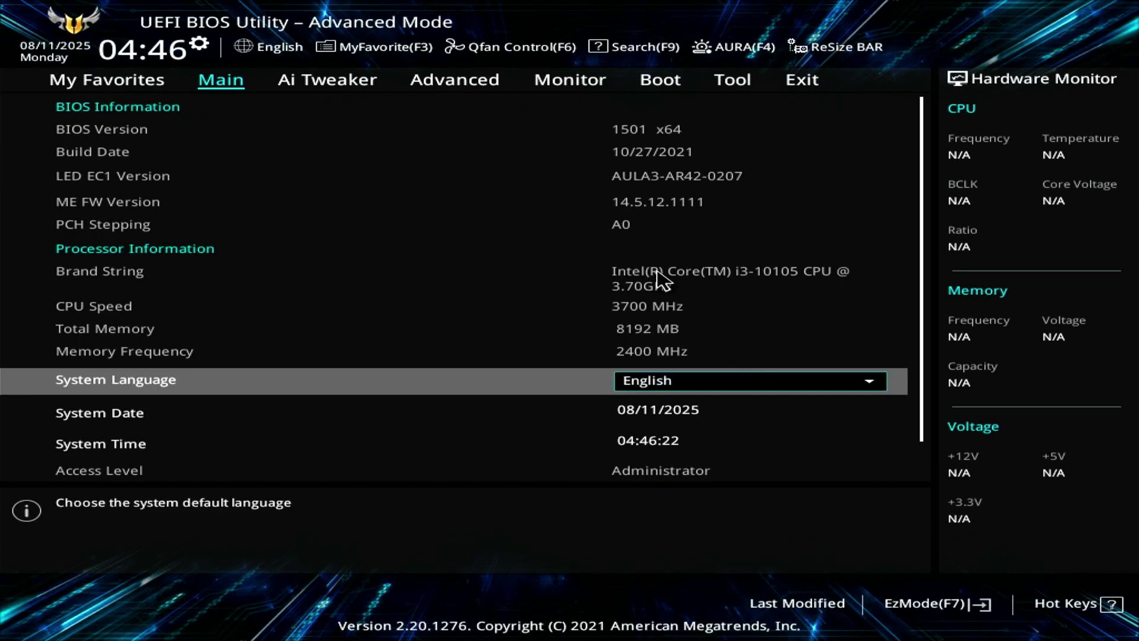
left_click(680, 89)
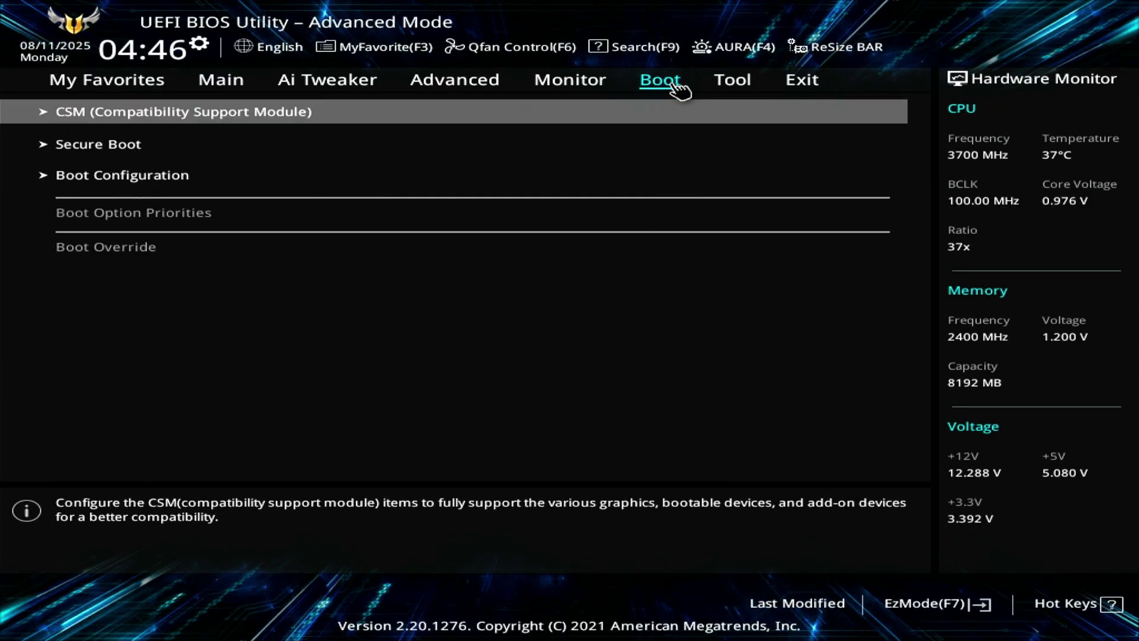
left_click(396, 157)
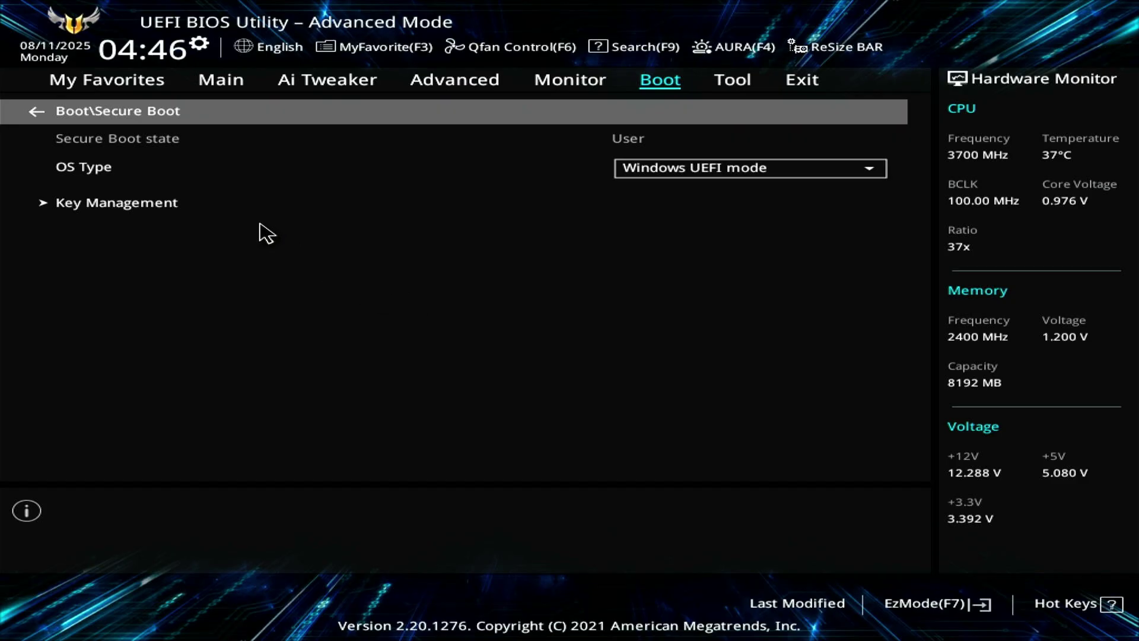
left_click(211, 203)
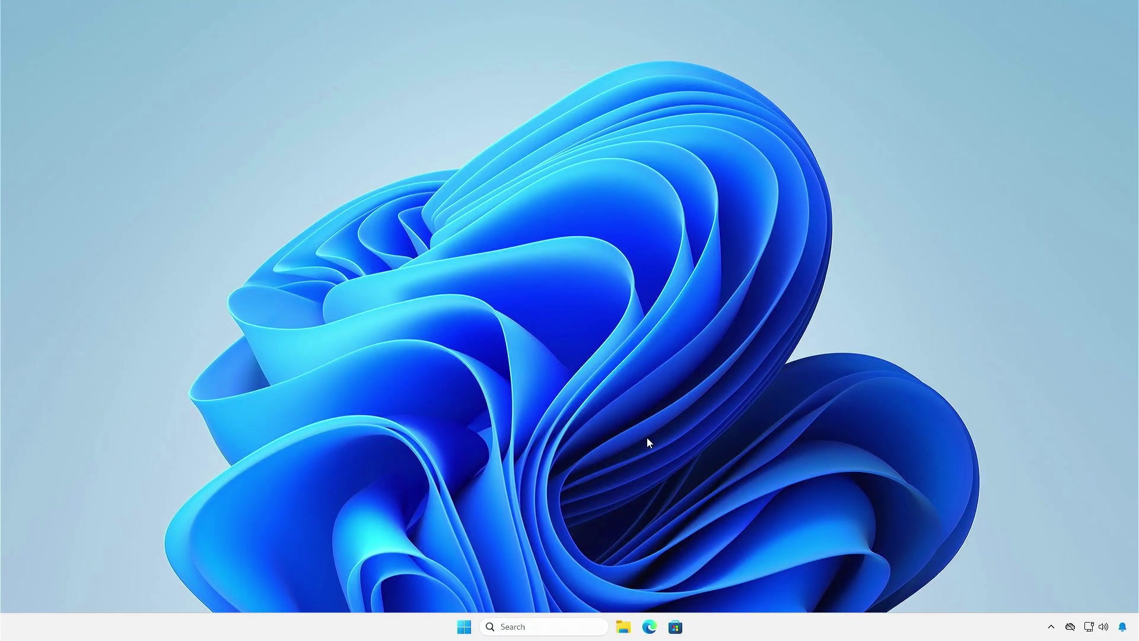
left_click(579, 627)
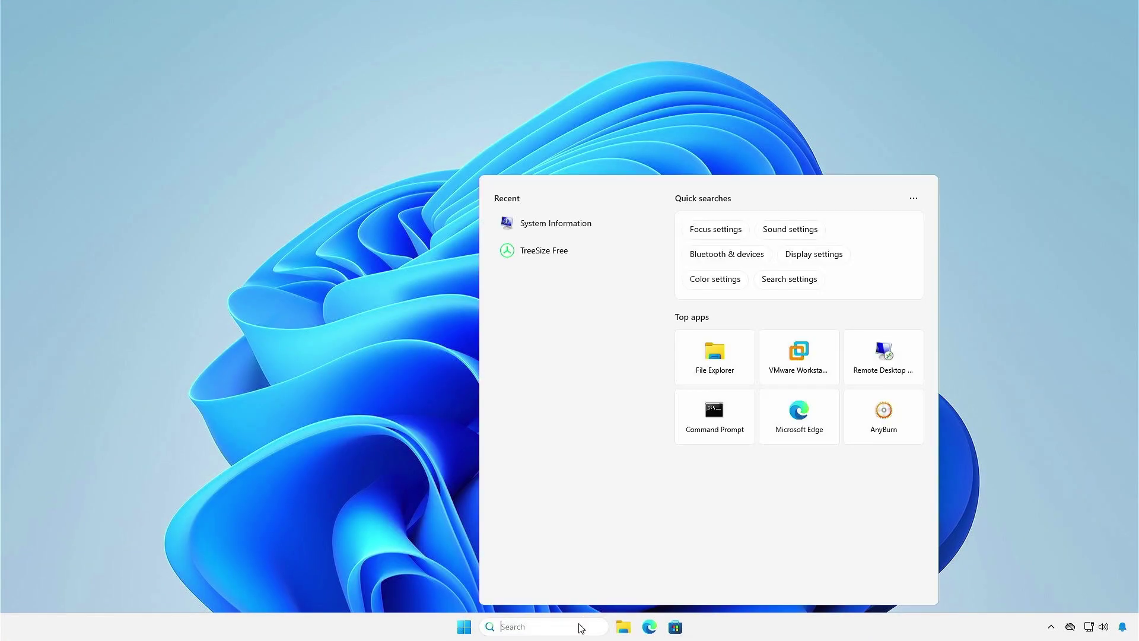
type("msi")
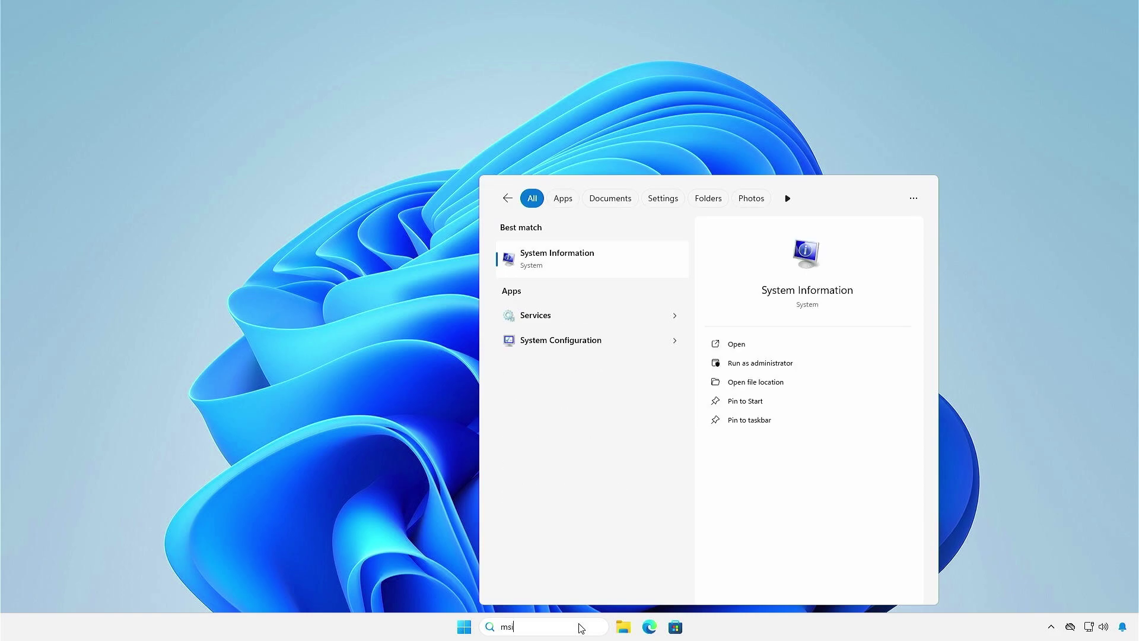
type("nfo32")
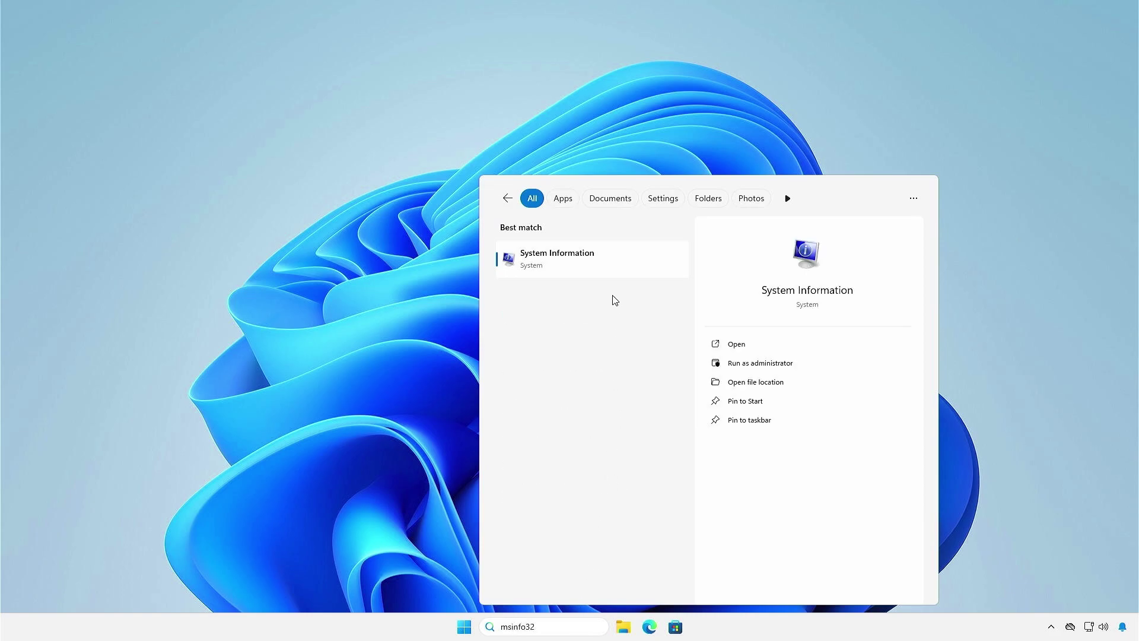
left_click(611, 266)
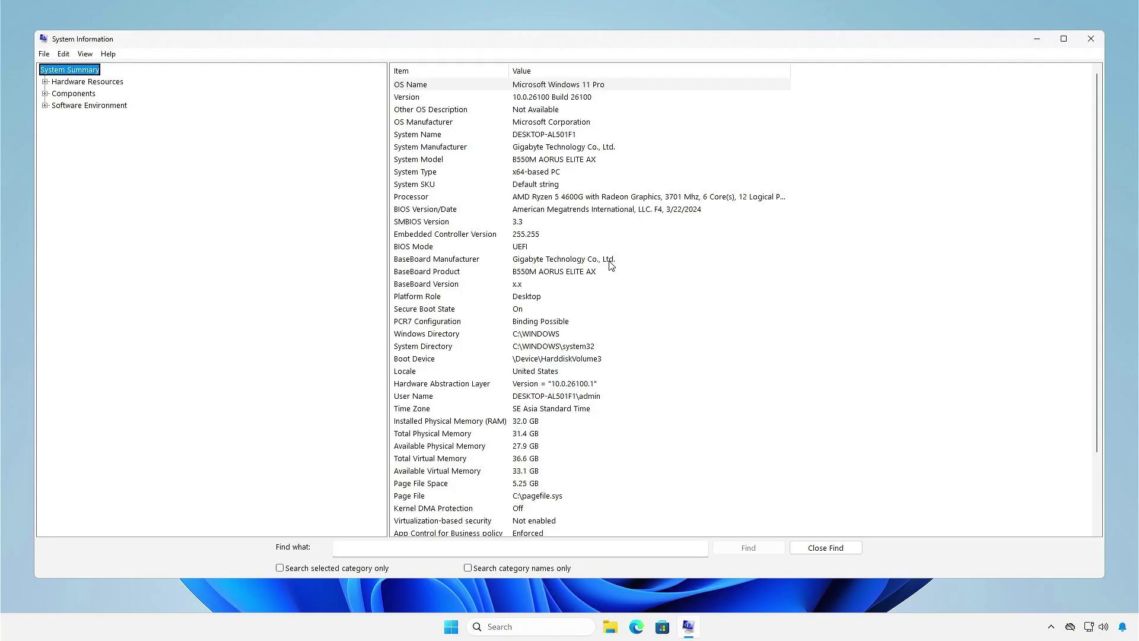
left_click(586, 312)
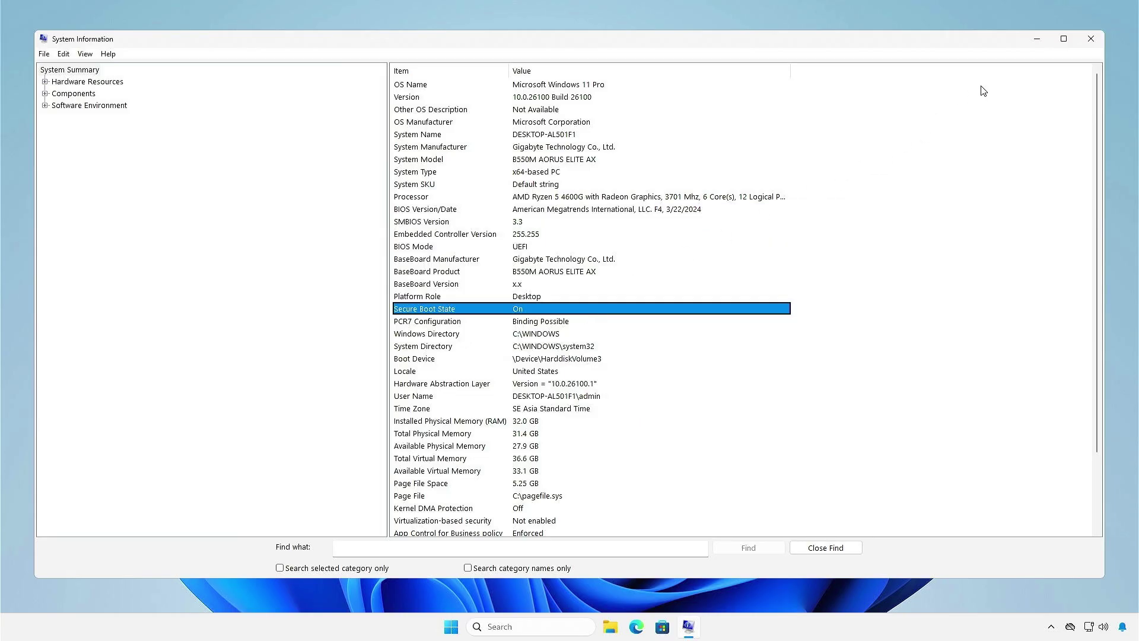
left_click(1089, 41)
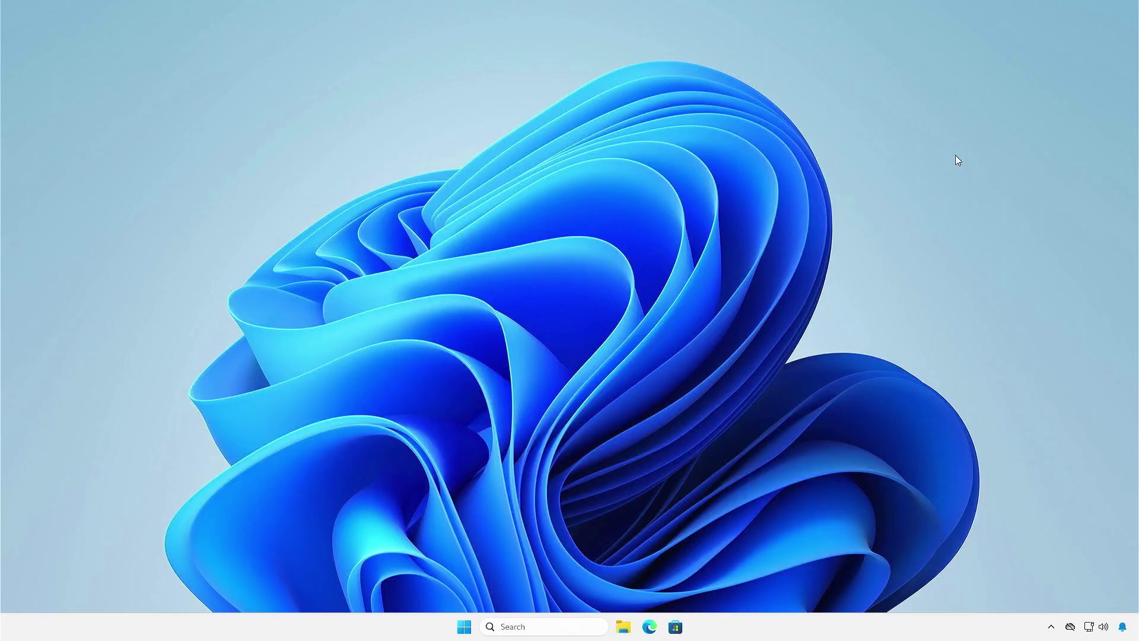
right_click(464, 627)
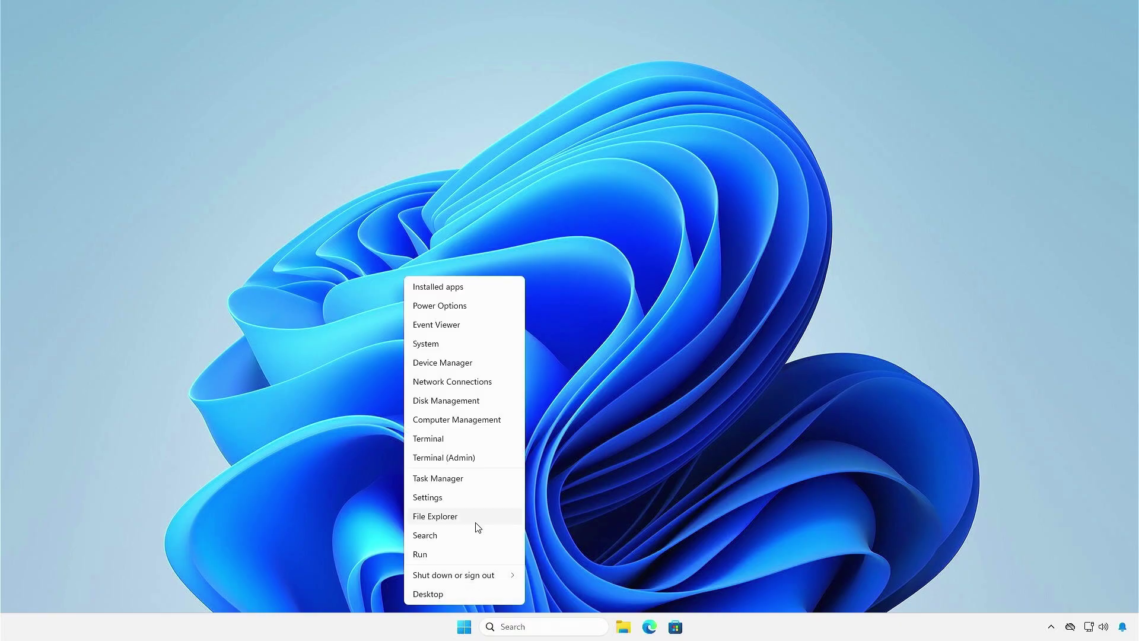
left_click(478, 499)
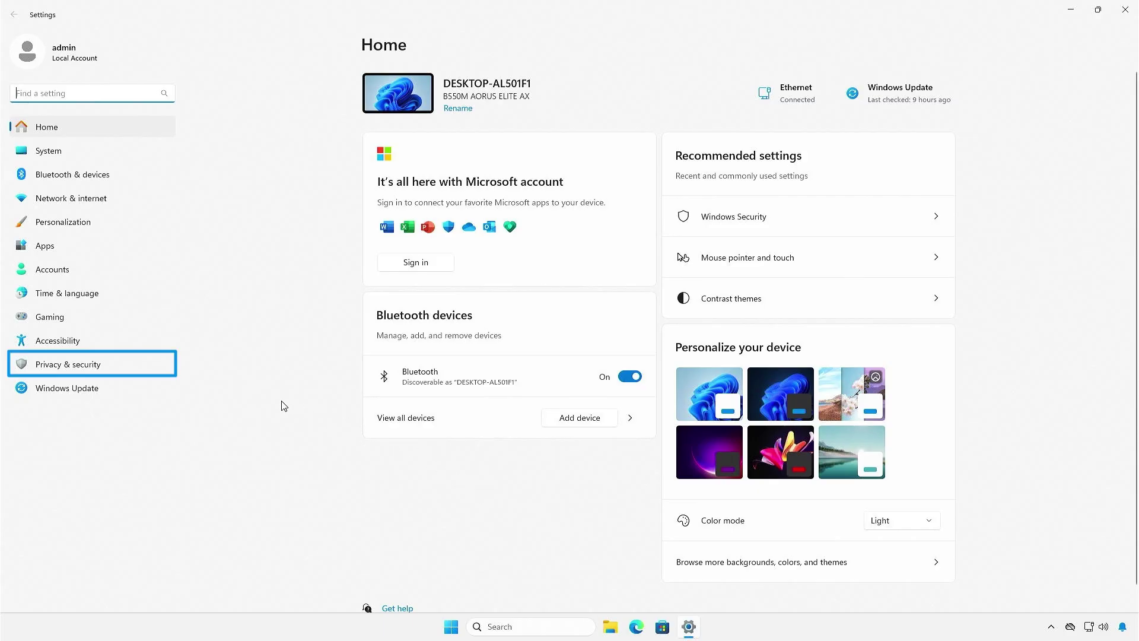
key("Return")
key("Tab")
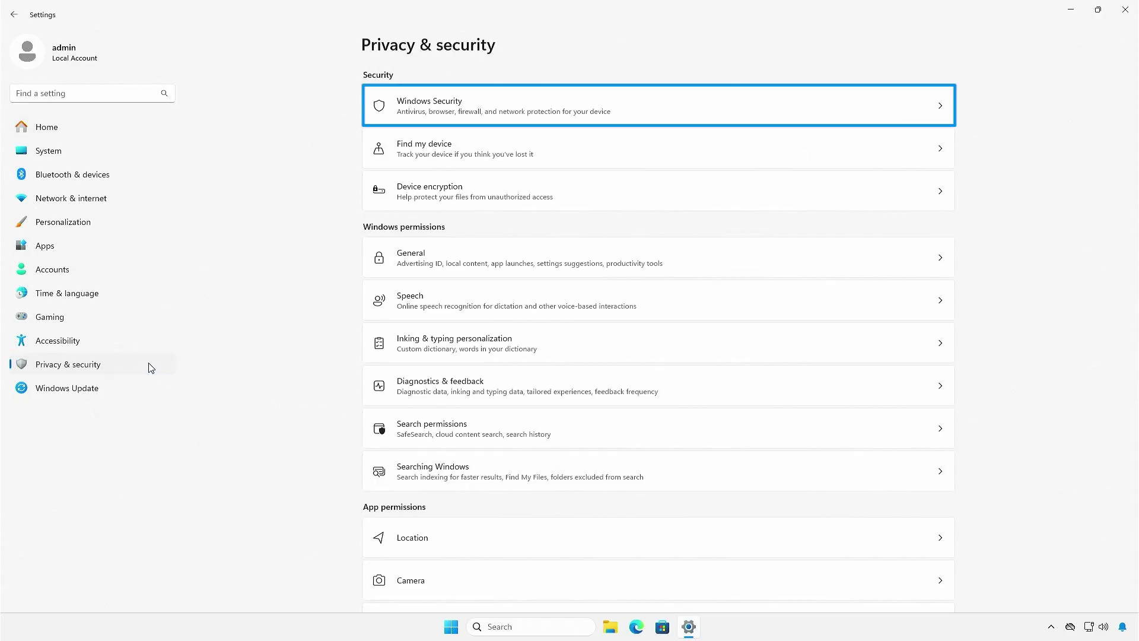
left_click(690, 116)
key("Tab")
key("Tab")
key("Tab")
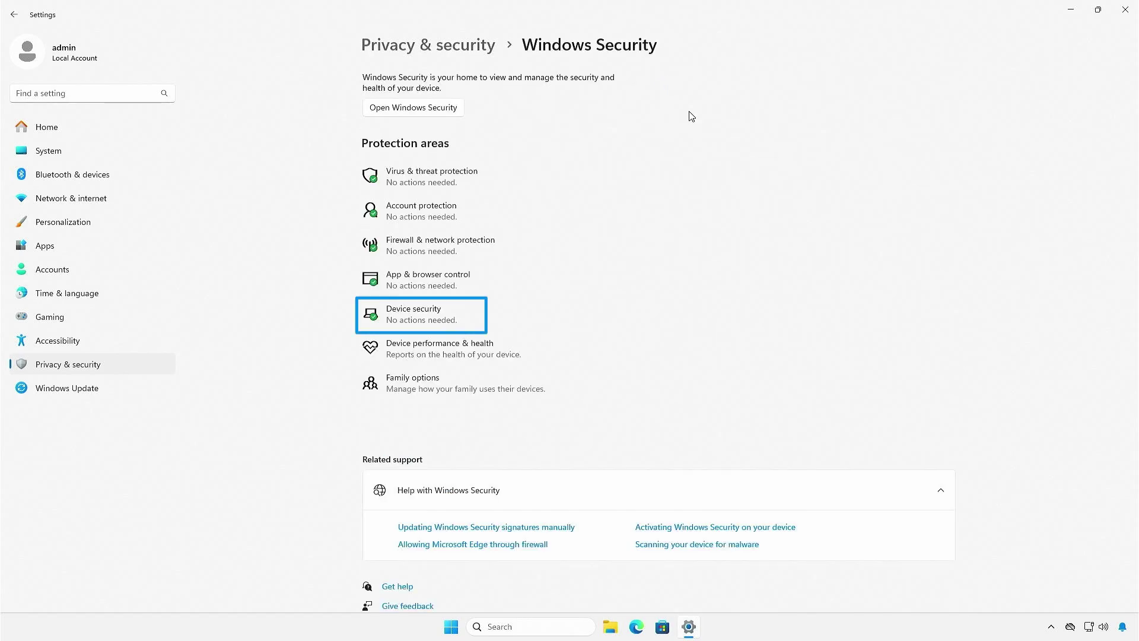
left_click(471, 320)
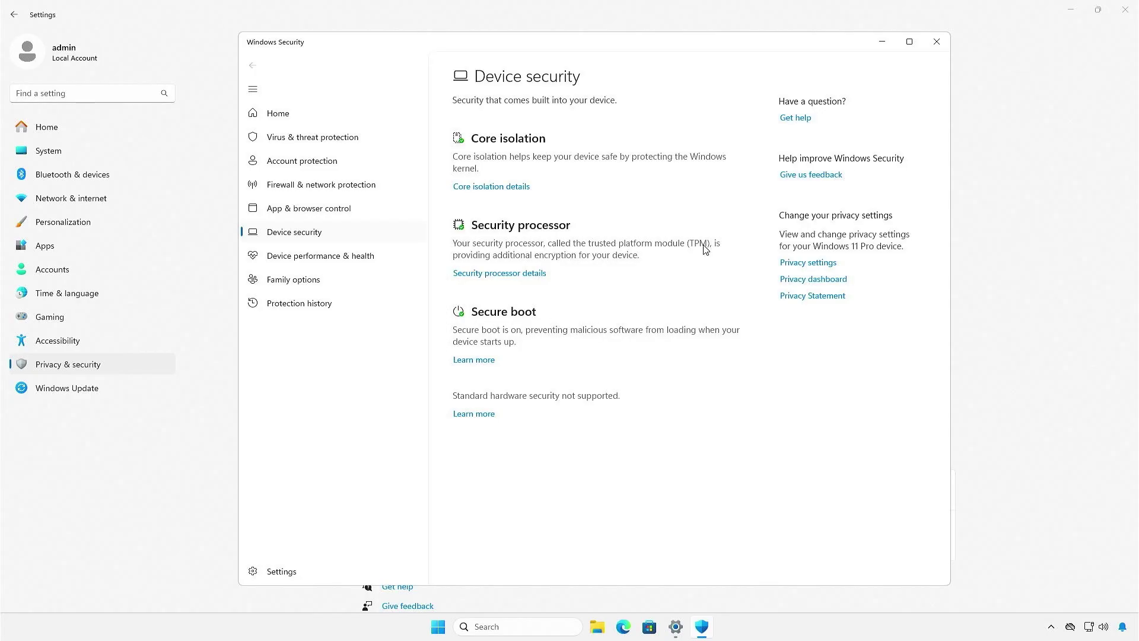
left_click(936, 41)
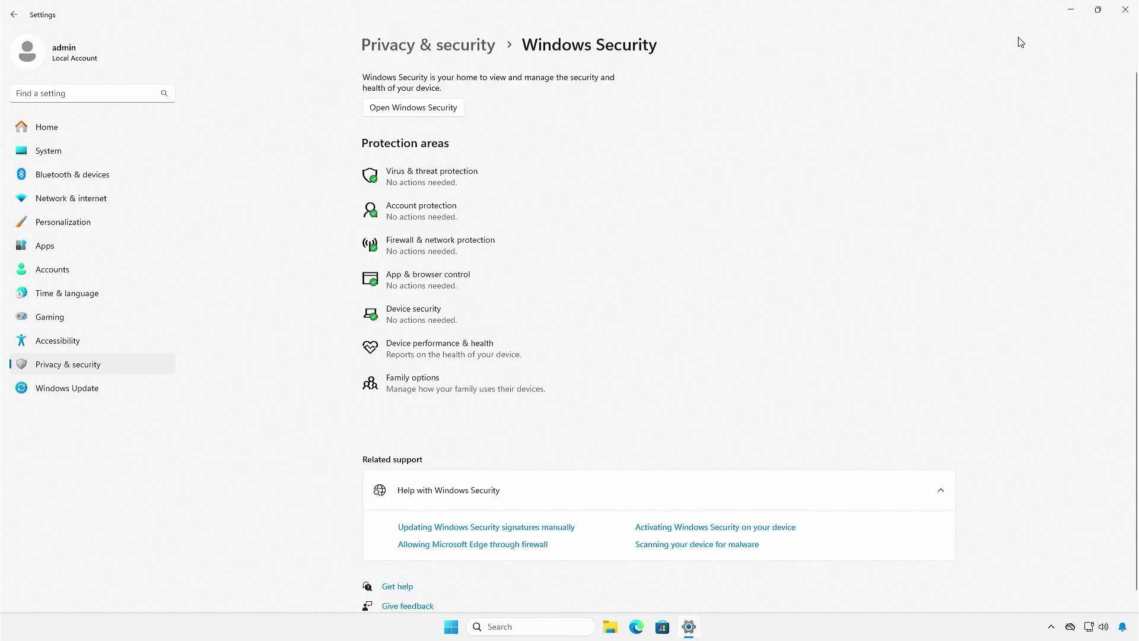
left_click(1119, 17)
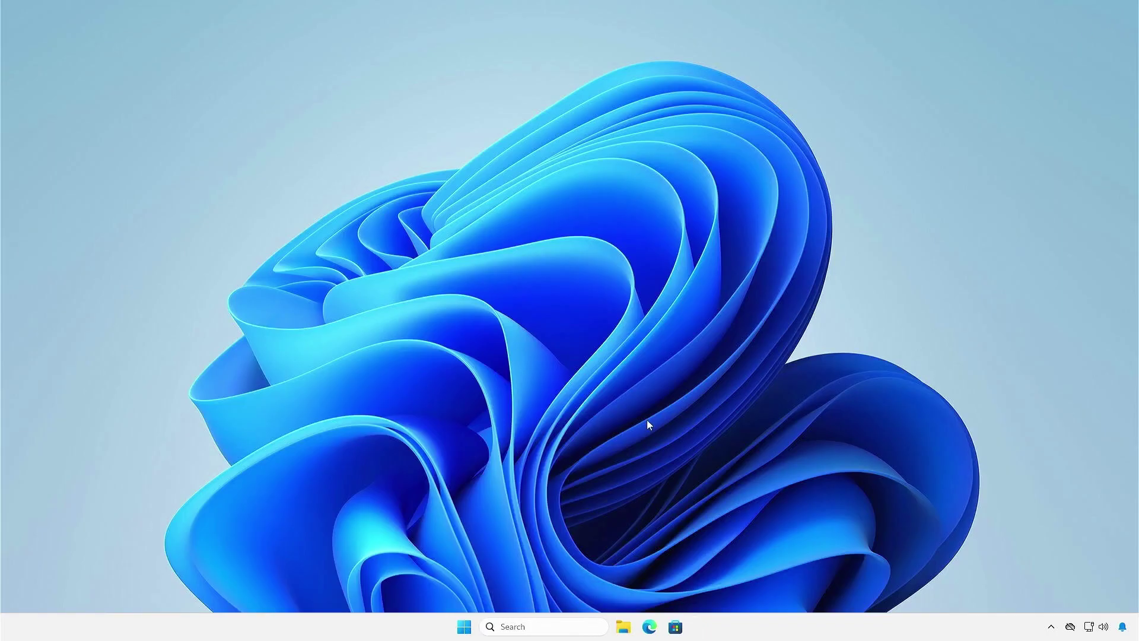
right_click(464, 627)
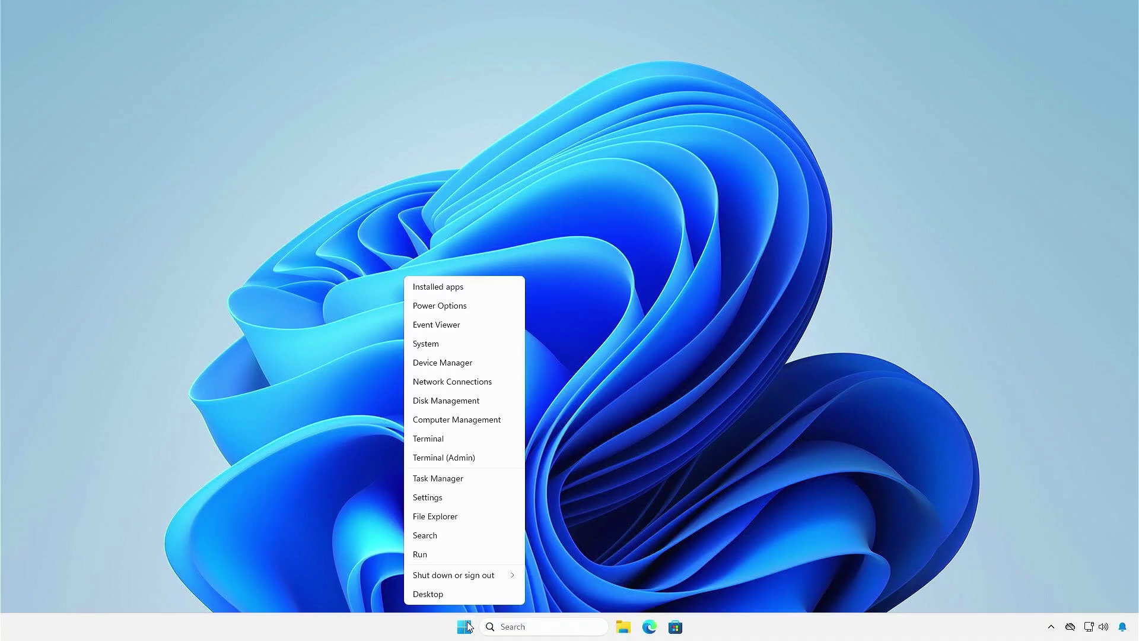
left_click(487, 459)
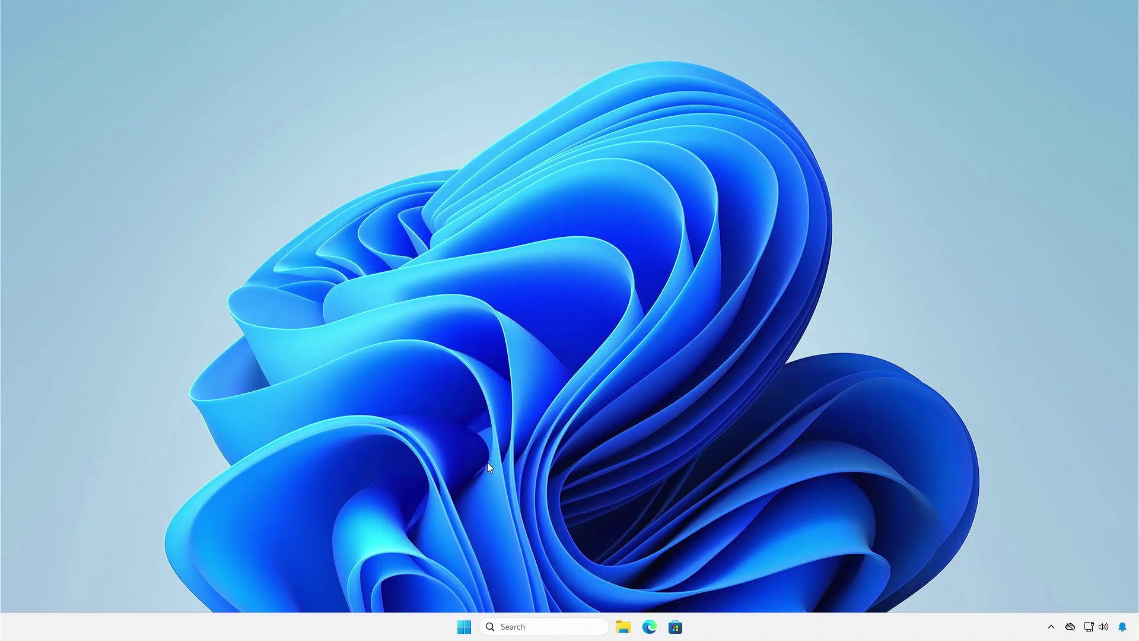
type("Confirm-SecureBootUEFI")
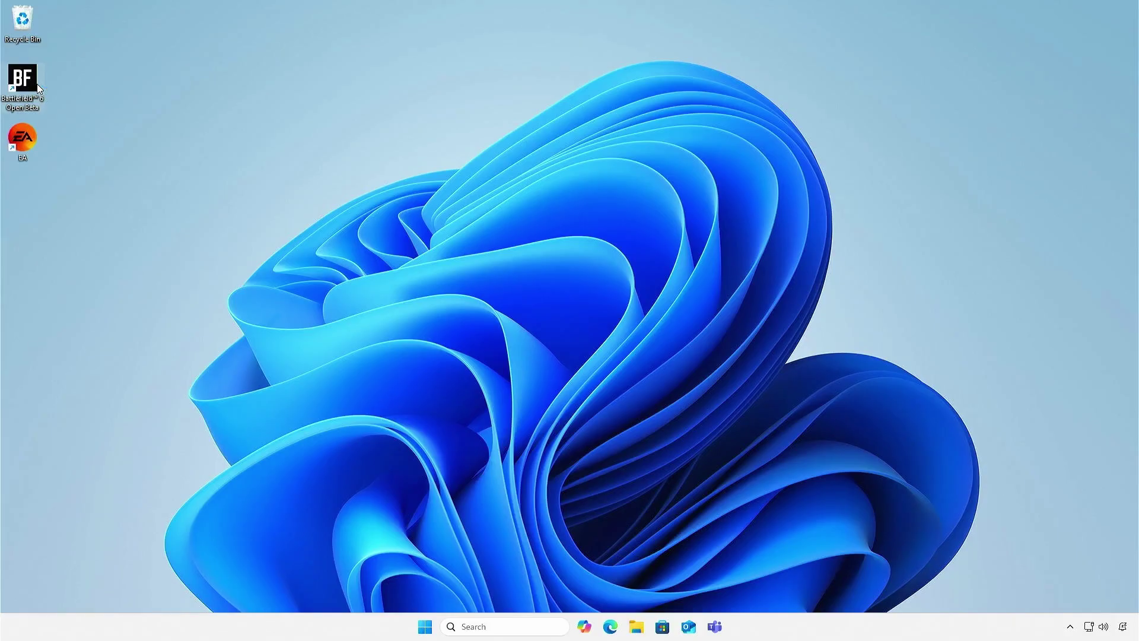
Start Battlefield 6 Open Beta from its desktop shortcut.
double_click(37, 84)
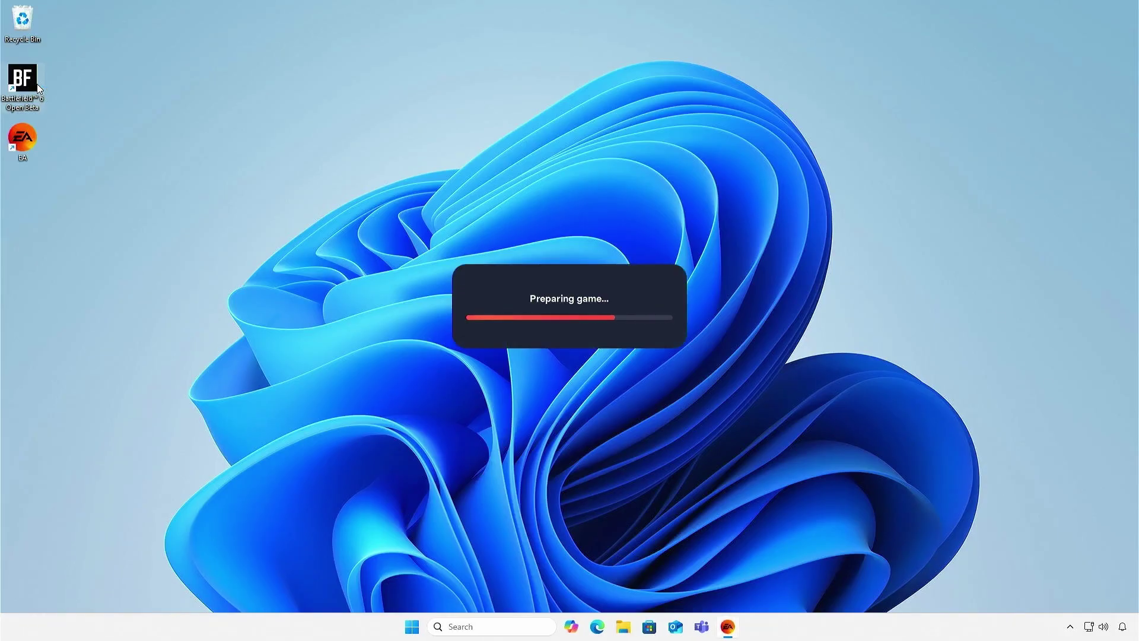